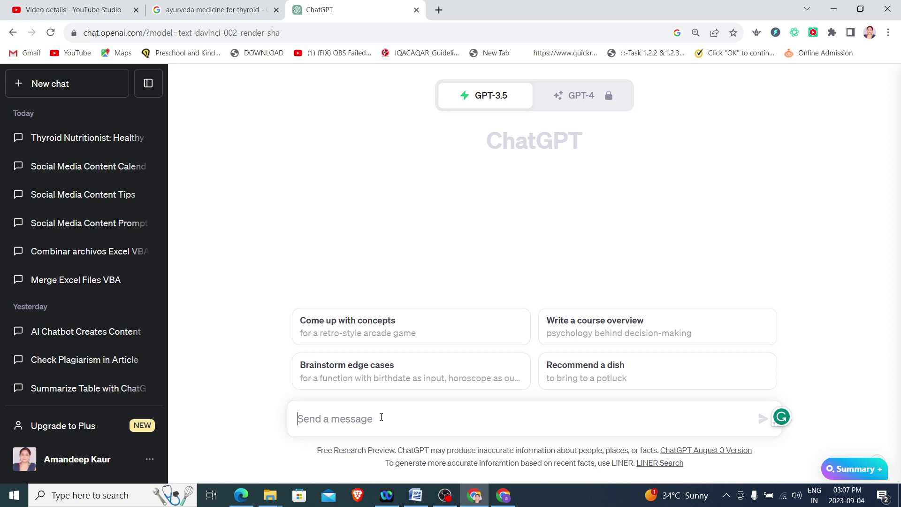
text(Act like a nutritionist who has a working experience of 20 years. Create a blog by a nutritionist for adopting healthier eating habits. your objective is to create a tutorial that will be both visually stunning and educational. Focus to the diet plan for the patients of thyroid. Also include sponsor medicine kanchnar gugulu by gyanoveda for treatment of thyroid.)
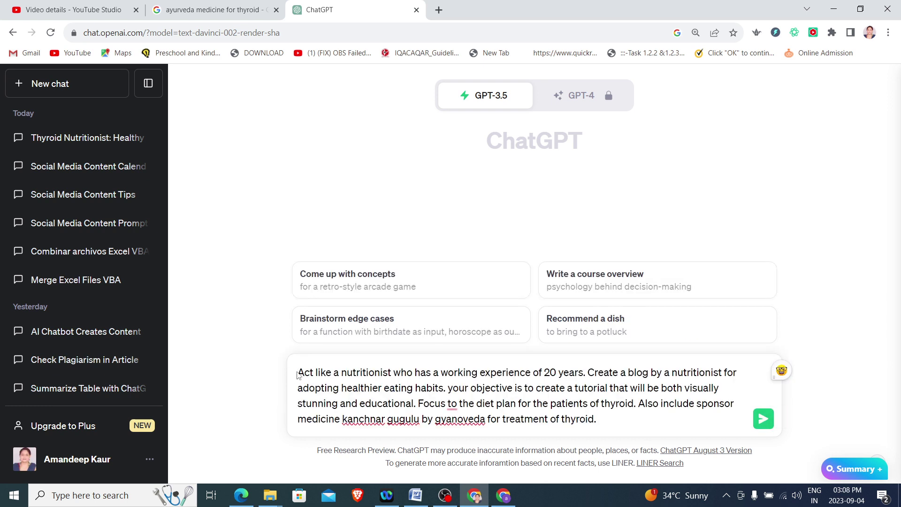
click(298, 374)
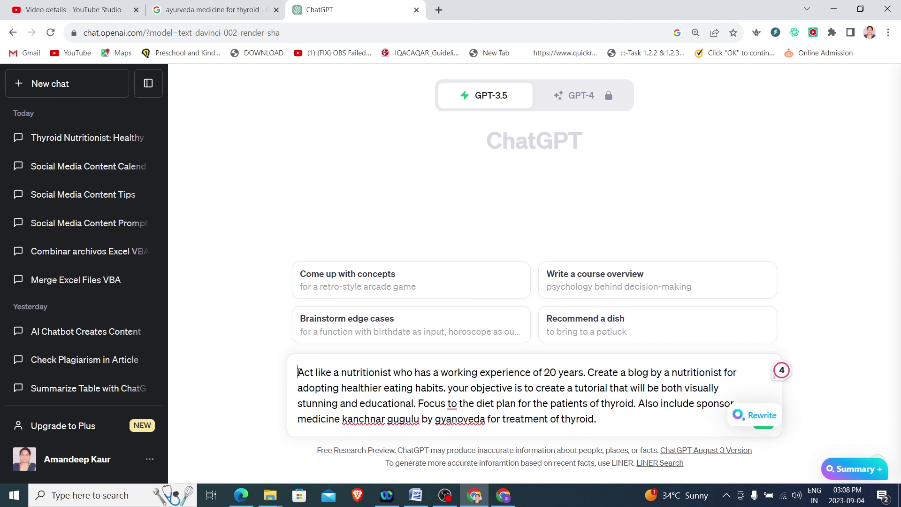
key(shift+Right)
key(shift+Right)
key(shift+Right)
key(shift+Right)
key(shift+Right)
key(shift+Right)
key(shift+Right)
key(shift+Right)
key(shift+Right)
key(shift+Right)
key(shift+Right)
key(shift+Right)
key(shift+Right)
key(shift+Right)
key(shift+Right)
key(shift+Right)
key(shift+Right)
key(shift+Right)
key(shift+Right)
key(shift+Right)
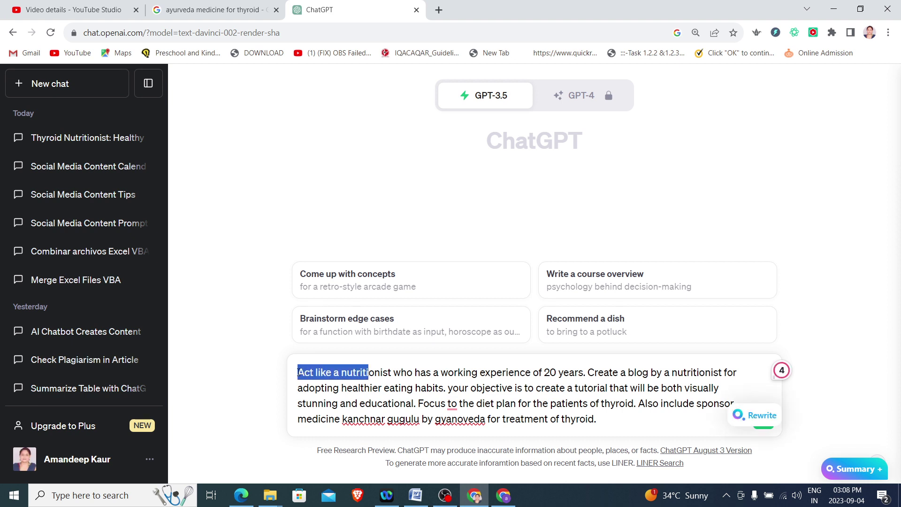
key(Right)
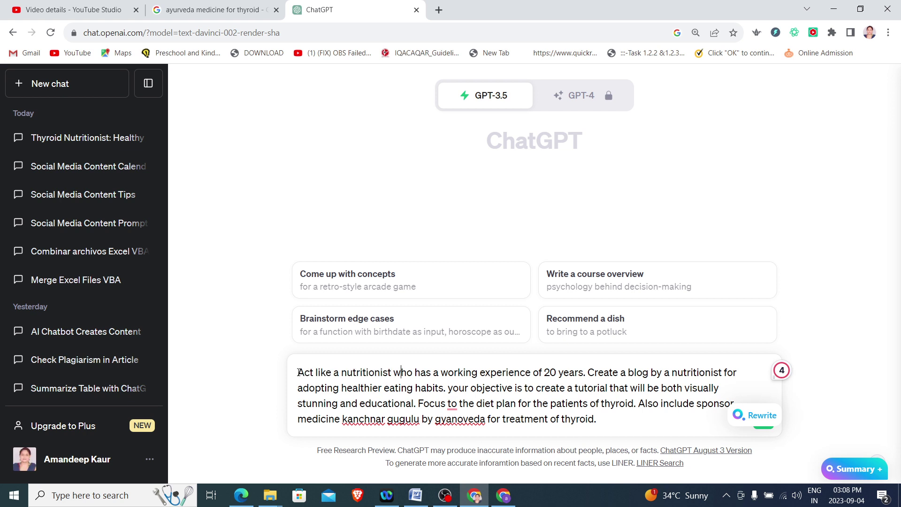
key(shift+Right)
key(shift+Right)
key(shift+Right)
key(shift+Right)
key(shift+Right)
key(shift+Right)
key(shift+Right)
key(shift+Right)
key(shift+Right)
key(shift+Right)
key(shift+Right)
key(shift+Right)
key(shift+Right)
key(shift+Right)
key(shift+Right)
key(shift+Right)
key(shift+Right)
key(shift+Right)
key(shift+Right)
key(shift+Right)
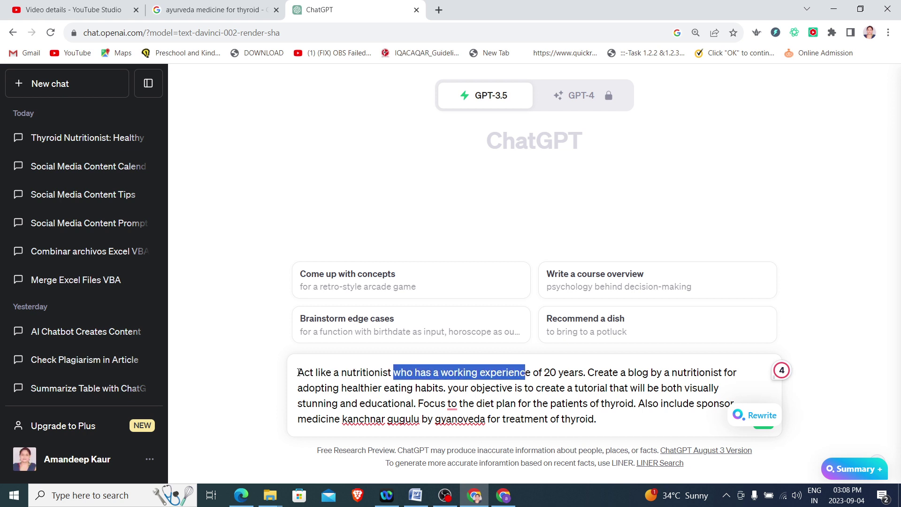
key(shift+Right)
key(shift+Right)
key(shift+Right)
key(shift+Right)
key(shift+Right)
key(shift+Right)
key(shift+Right)
key(shift+Right)
key(shift+Right)
key(shift+Right)
key(shift+Right)
key(shift+Right)
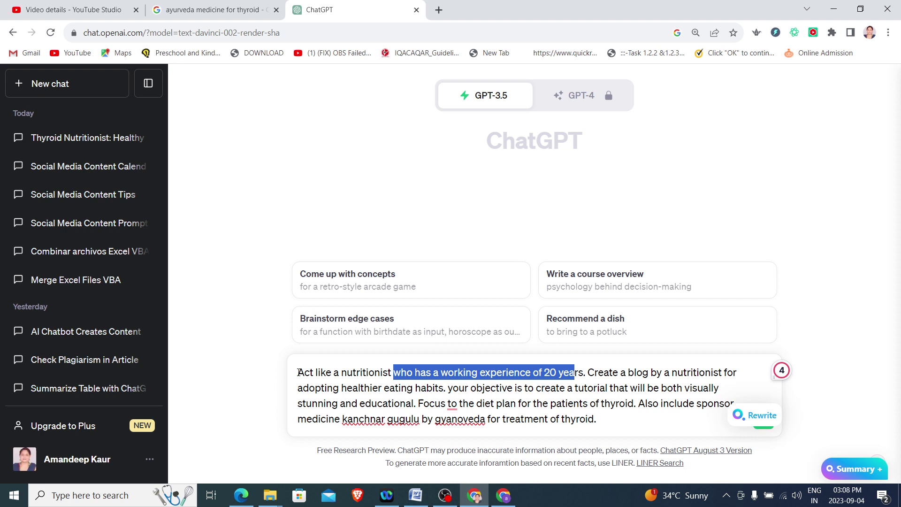
key(Right)
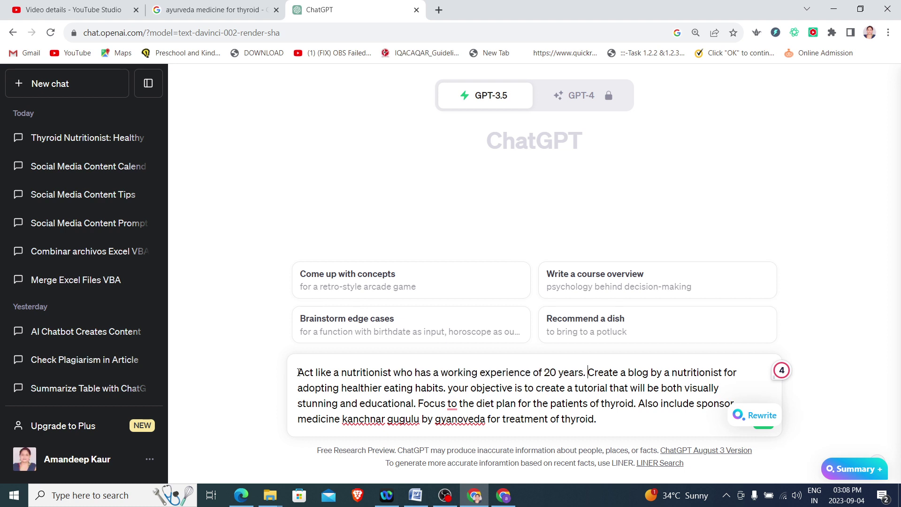
key(shift+Right)
key(shift+Right)
key(shift+Right)
key(shift+Right)
key(shift+Right)
key(shift+Right)
key(shift+Right)
key(shift+Right)
key(shift+Right)
key(shift+Right)
key(shift+Right)
key(shift+Right)
key(shift+Right)
key(shift+Right)
key(shift+Right)
key(shift+Right)
key(shift+Right)
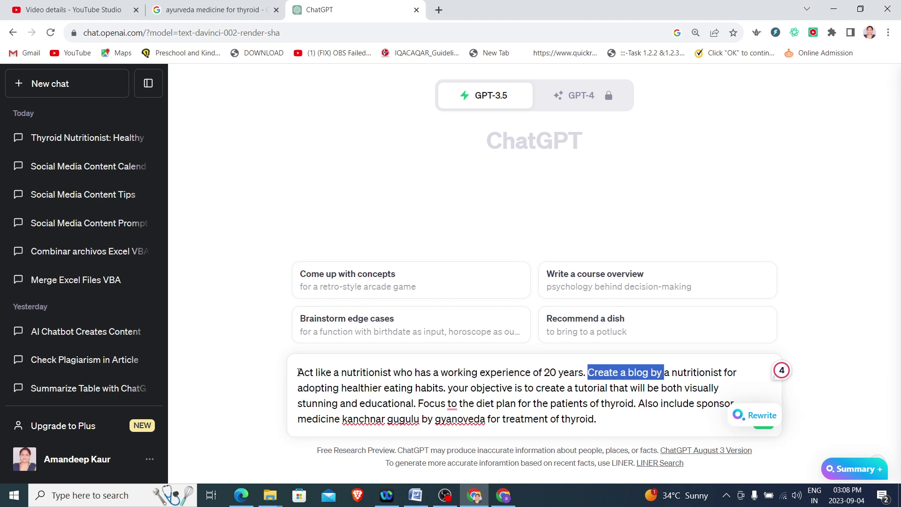
key(shift+Right)
key(shift+Right)
key(shift+Right)
key(shift+Right)
key(shift+Right)
key(shift+Right)
key(shift+Right)
key(shift+Right)
key(shift+Right)
key(shift+Right)
key(shift+Right)
key(shift+Right)
key(shift+Right)
key(shift+Right)
key(shift+Right)
key(shift+Right)
key(shift+Right)
key(shift+Right)
key(shift+Right)
key(shift+Right)
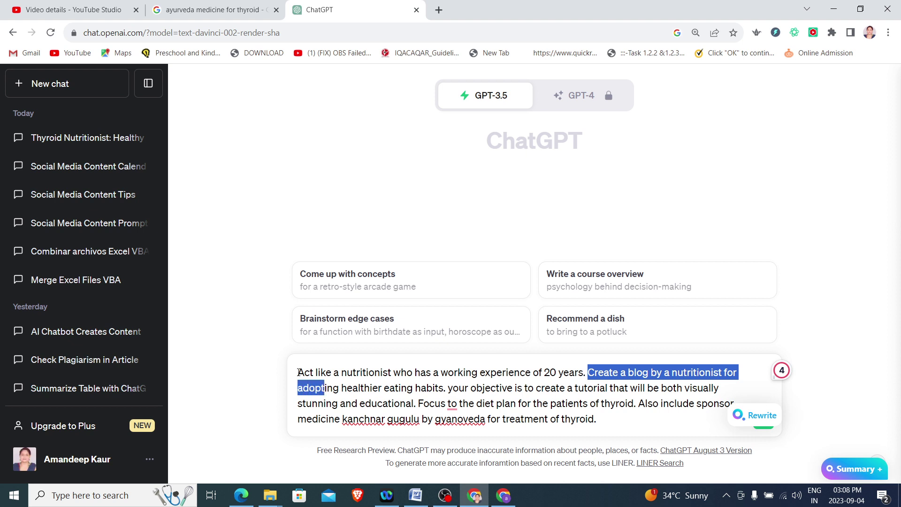
key(shift+Right)
key(shift+Right)
key(shift+Right)
key(shift+Right)
key(shift+Right)
key(shift+Right)
key(shift+Right)
key(shift+Right)
key(shift+Right)
key(shift+Right)
key(shift+Right)
key(shift+Right)
key(shift+Right)
key(shift+Right)
key(shift+Right)
key(shift+Right)
key(shift+Right)
key(shift+Right)
key(shift+Right)
key(shift+Right)
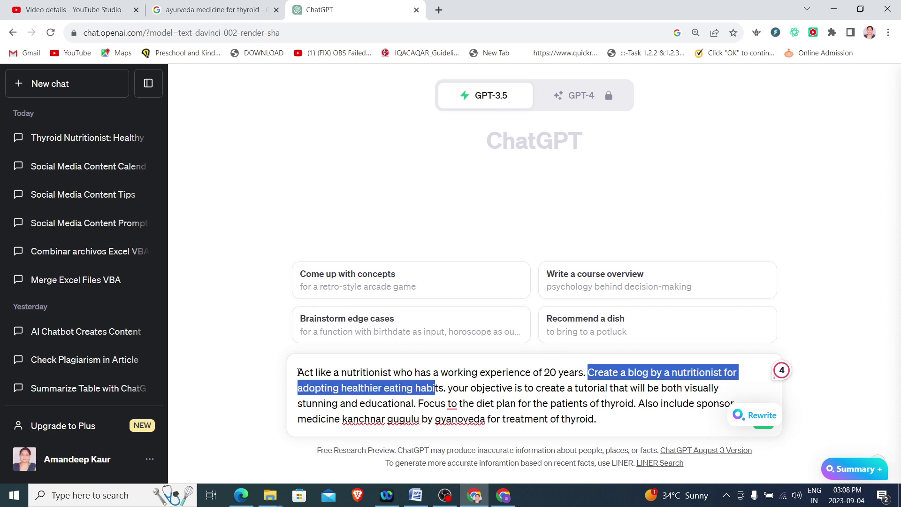
key(shift+Right)
key(shift+Right)
key(Right)
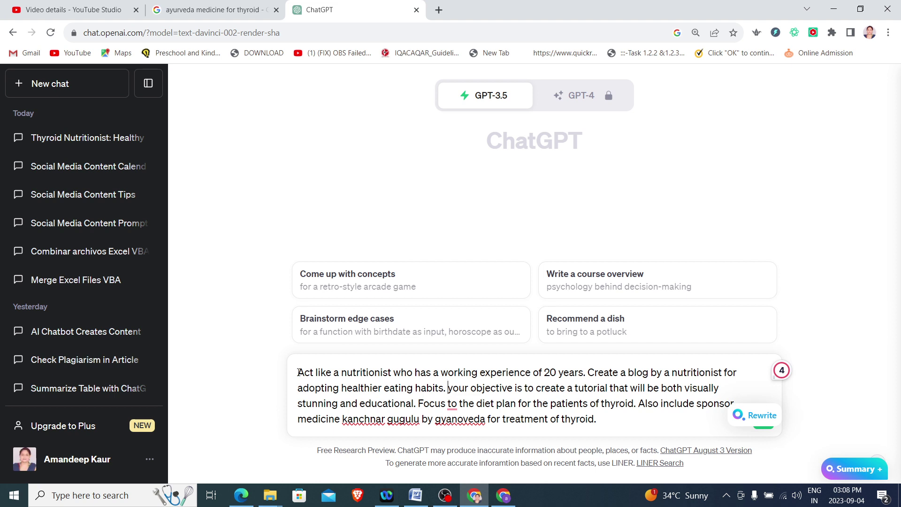
key(shift+Right)
key(shift+Right)
key(shift+Right)
key(shift+Right)
key(shift+Right)
key(shift+Right)
key(shift+Right)
key(shift+Right)
key(shift+Right)
key(shift+Right)
key(shift+Right)
key(shift+Right)
key(shift+Right)
key(shift+Right)
key(shift+Right)
key(shift+Right)
key(shift+Right)
key(shift+Right)
key(shift+Right)
key(shift+Right)
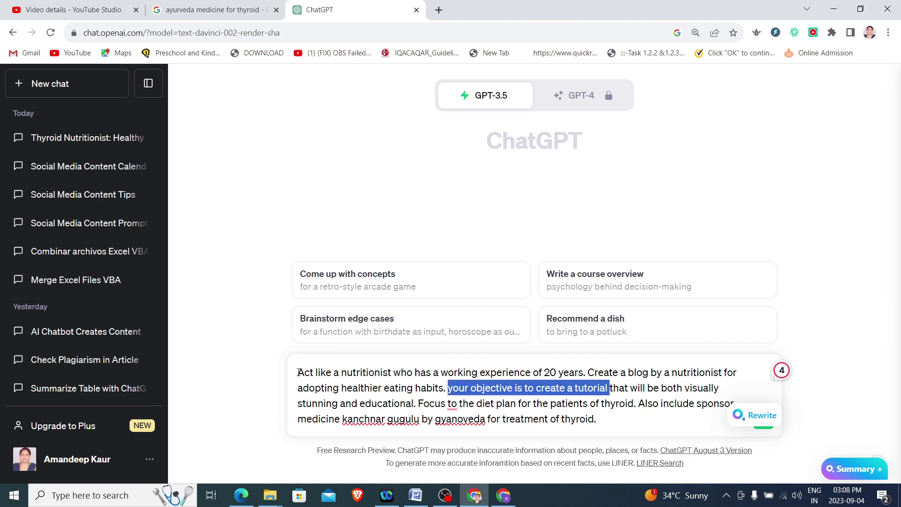
key(shift+Right)
key(shift+Right)
key(shift+Right)
key(shift+Right)
key(shift+Right)
key(shift+Right)
key(shift+Right)
key(shift+Right)
key(shift+Right)
key(shift+Right)
key(shift+Right)
key(shift+Right)
key(shift+Right)
key(shift+Right)
key(shift+Right)
key(shift+Right)
key(shift+Right)
key(shift+Right)
key(shift+Right)
key(shift+Right)
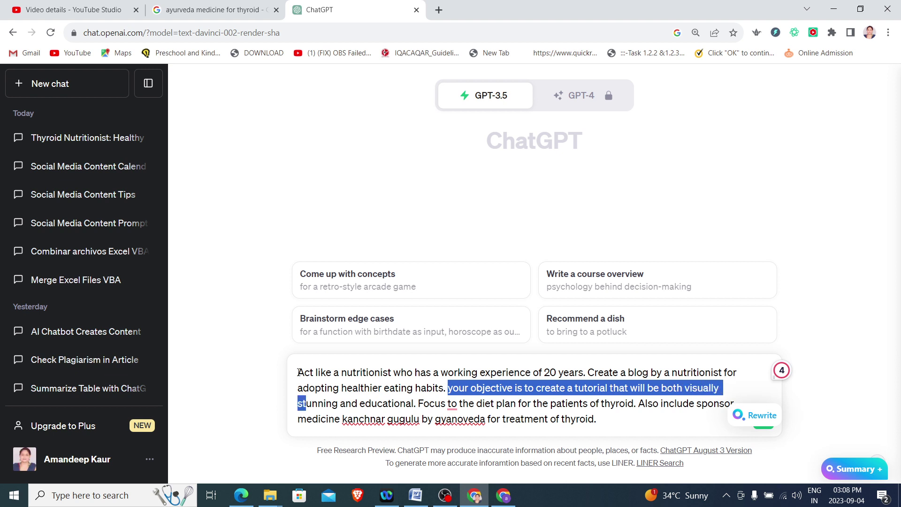
key(Right)
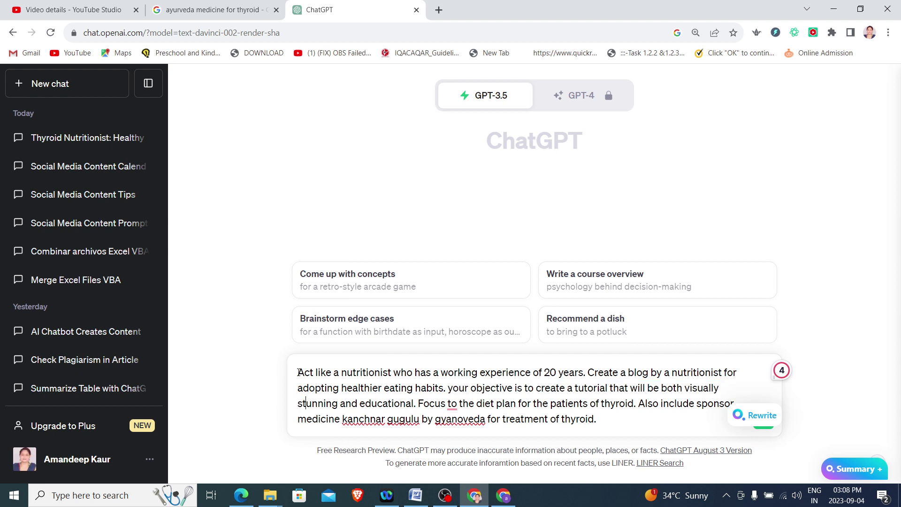
key(Right)
key(shift+Right)
key(shift+Right)
key(shift+Right)
key(shift+Right)
key(shift+Right)
key(shift+Right)
key(shift+Right)
key(shift+Right)
key(shift+Right)
key(shift+Right)
key(shift+Right)
key(shift+Right)
key(shift+Right)
key(shift+Right)
key(shift+Right)
key(shift+Right)
key(shift+Right)
key(shift+Right)
key(shift+Right)
key(shift+Right)
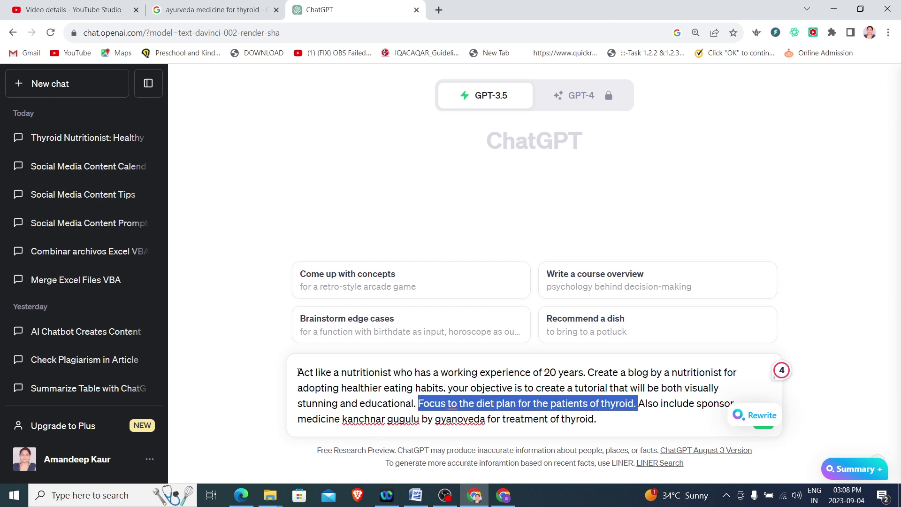
key(Right)
key(Right)
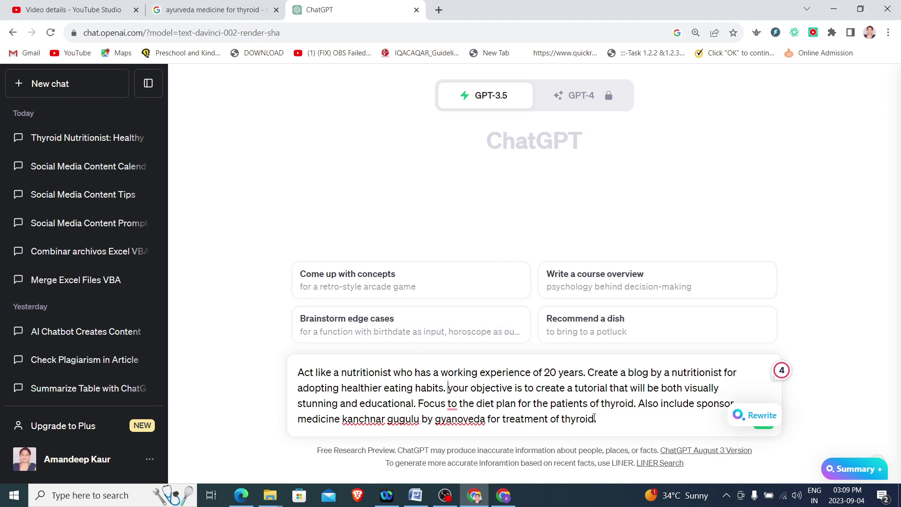
Finish the prompt with 'Target audience is health freakers.' and send it to ChatGPT
text(Target au)
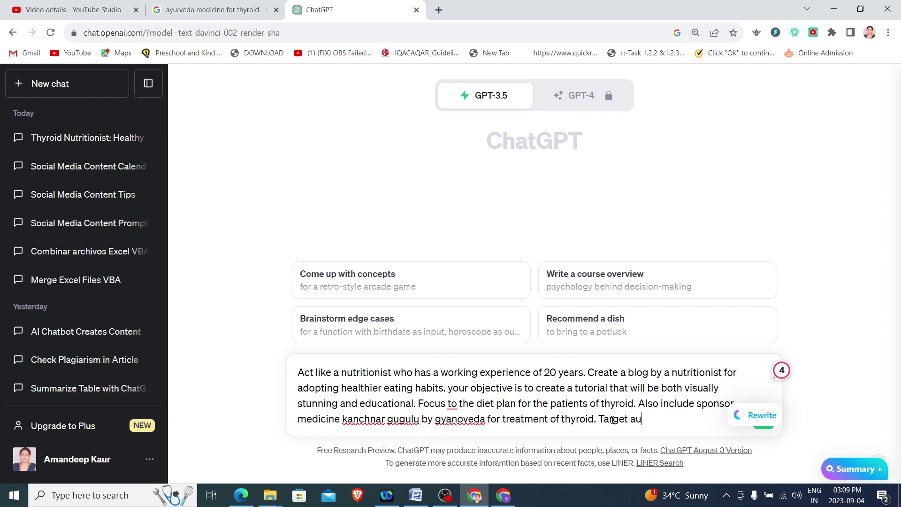
text(dience is healt)
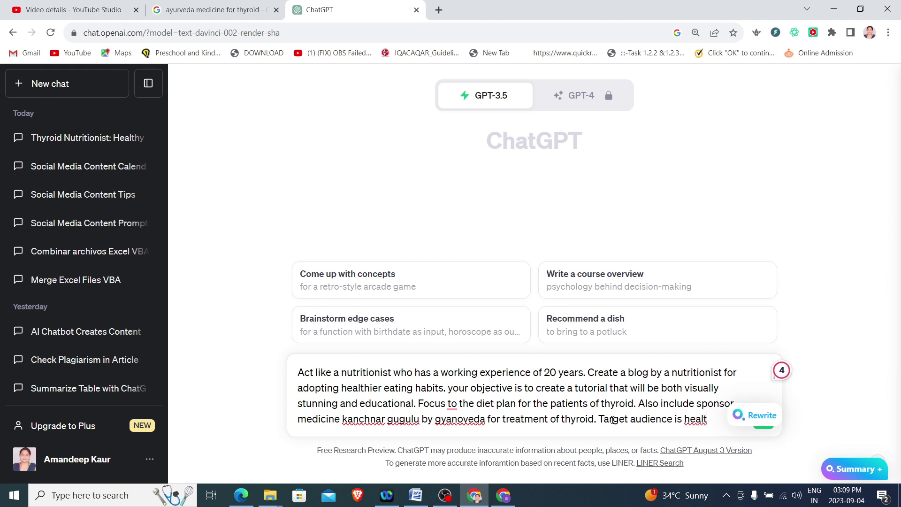
text(h freakers.)
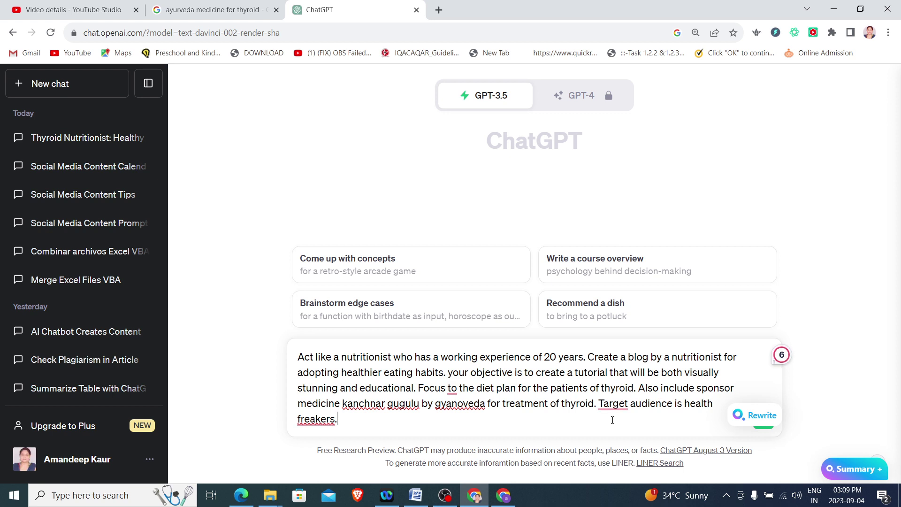
key(Return)
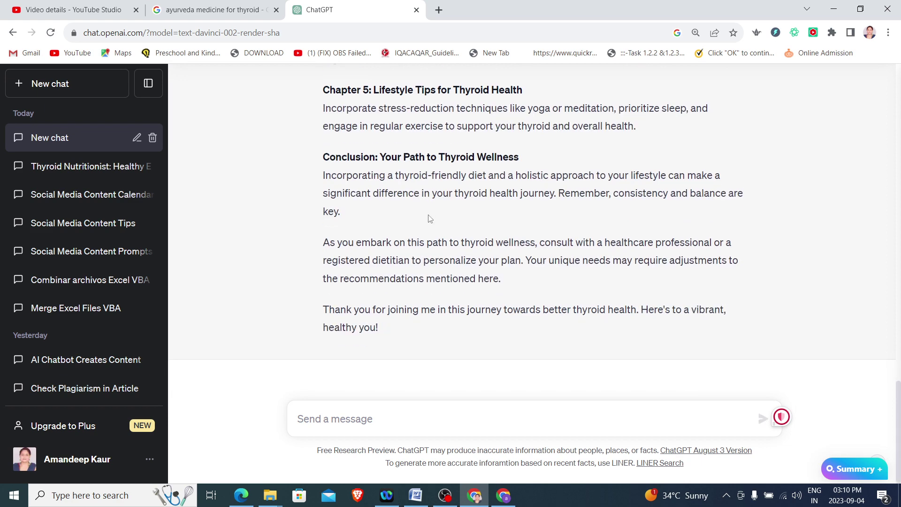
Scroll back up from the finished thyroid diet blog reply toward the prompt
scroll(385, 155, up, 20)
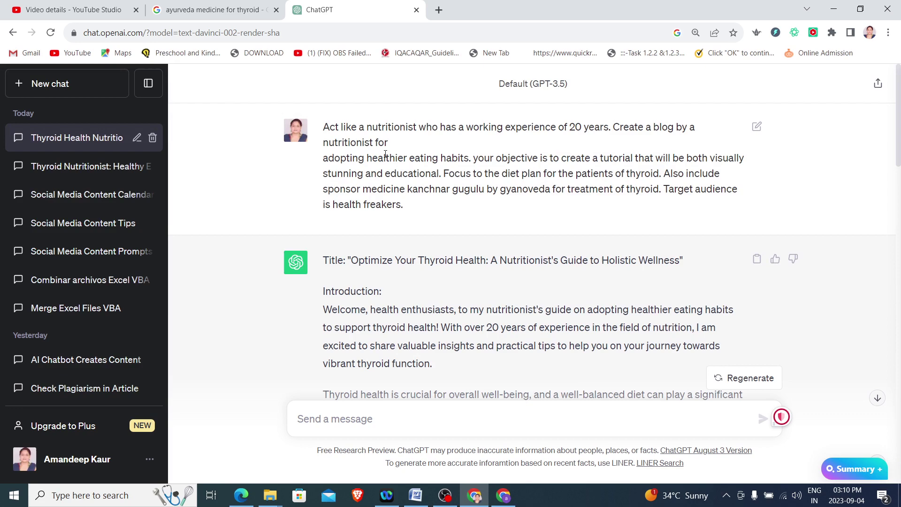
scroll(385, 155, down, 4)
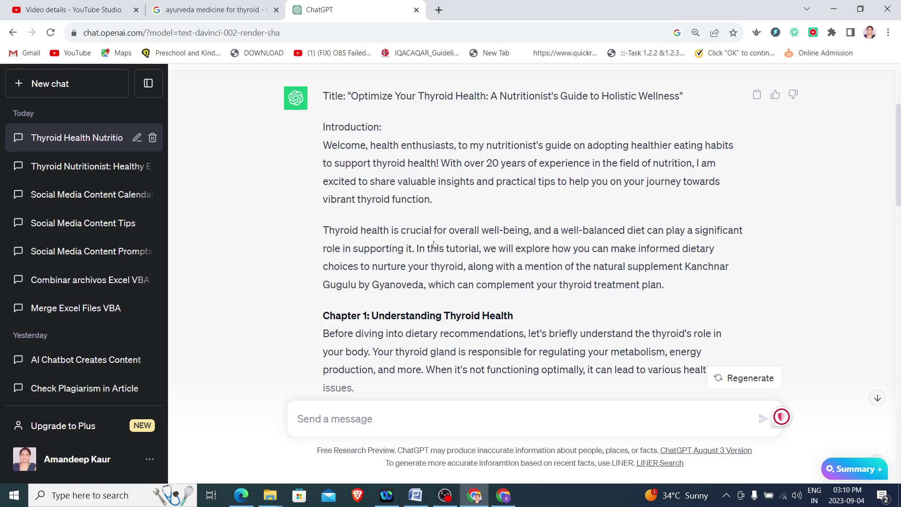
scroll(434, 244, down, 1)
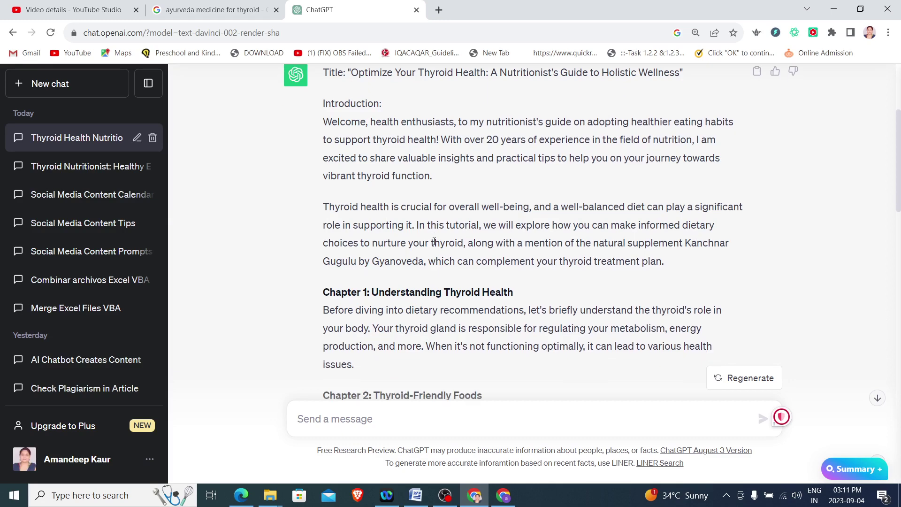
scroll(434, 241, down, 1)
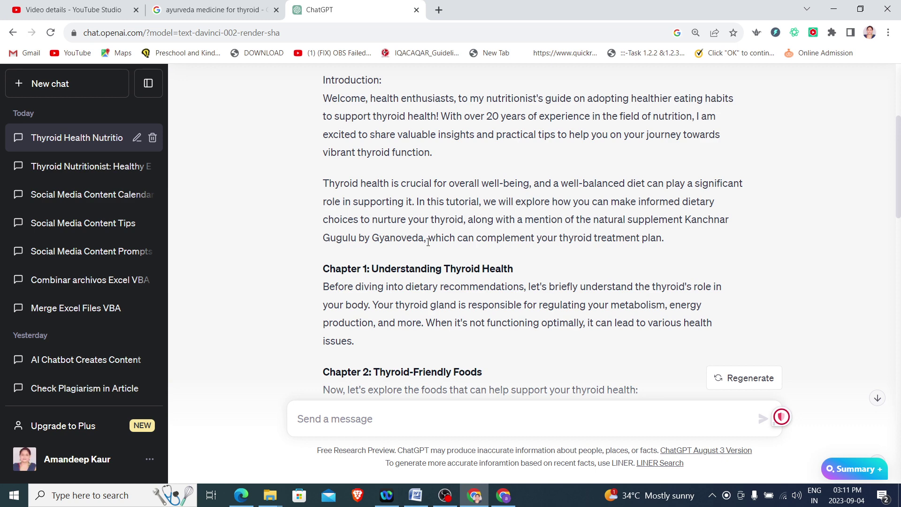
scroll(428, 243, down, 2)
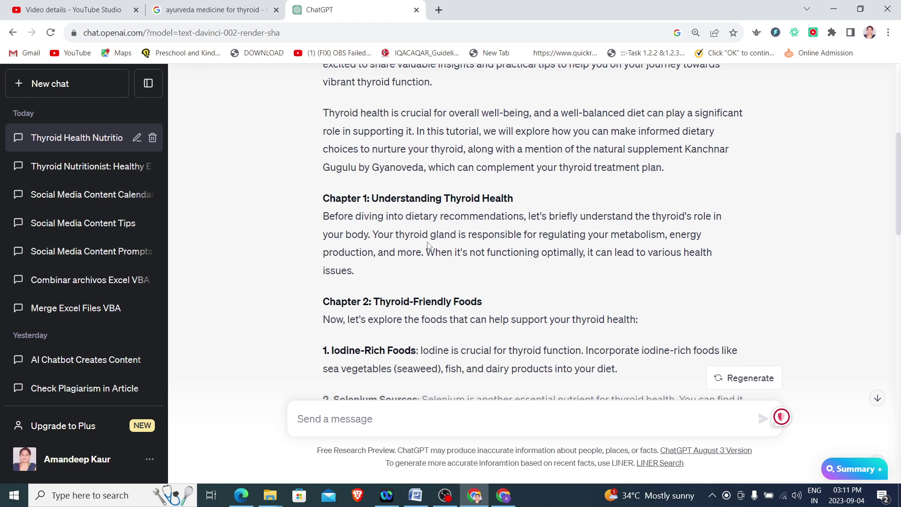
scroll(428, 245, down, 3)
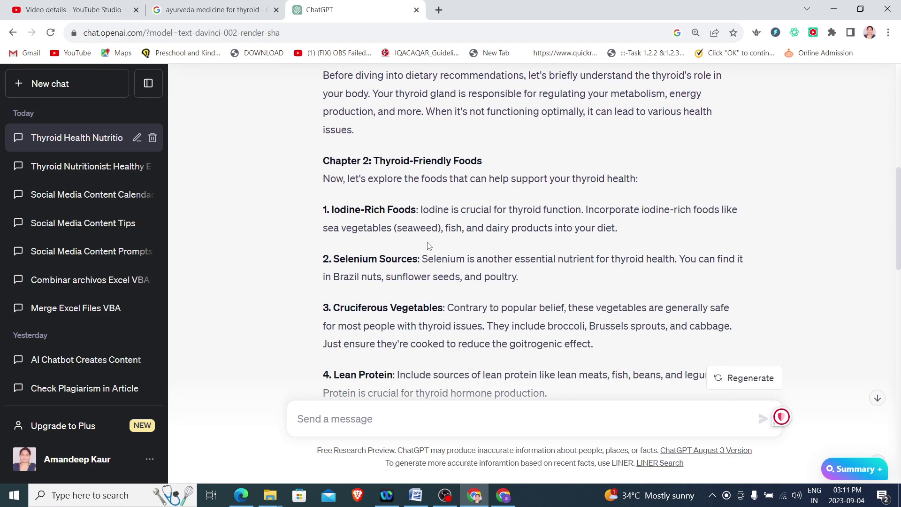
scroll(428, 245, down, 1)
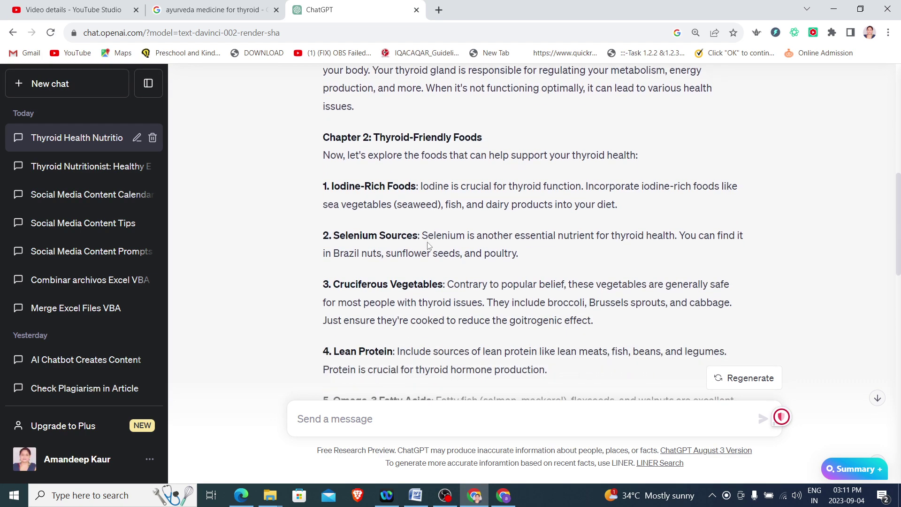
scroll(428, 245, down, 3)
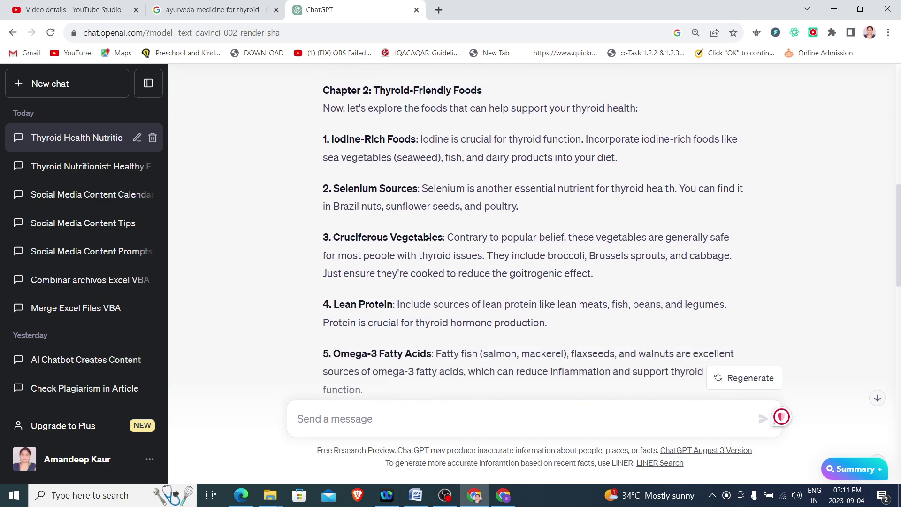
scroll(428, 245, down, 3)
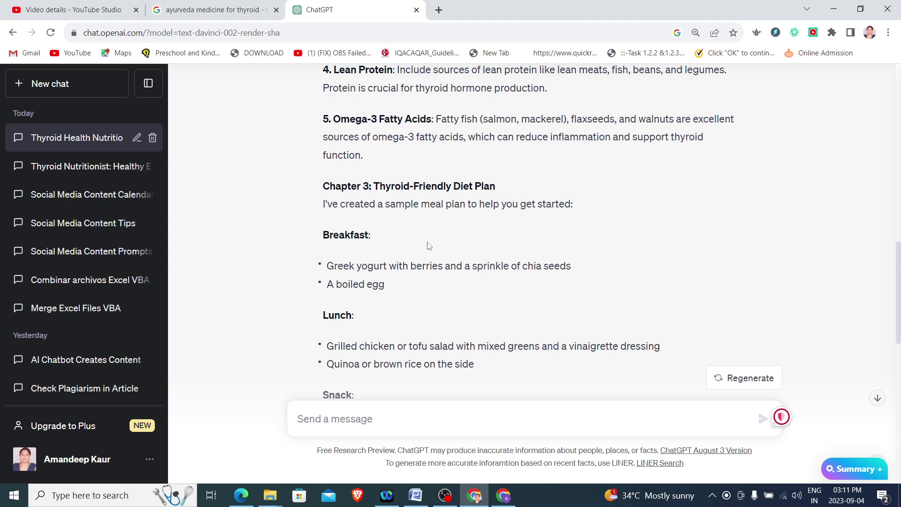
scroll(427, 244, down, 2)
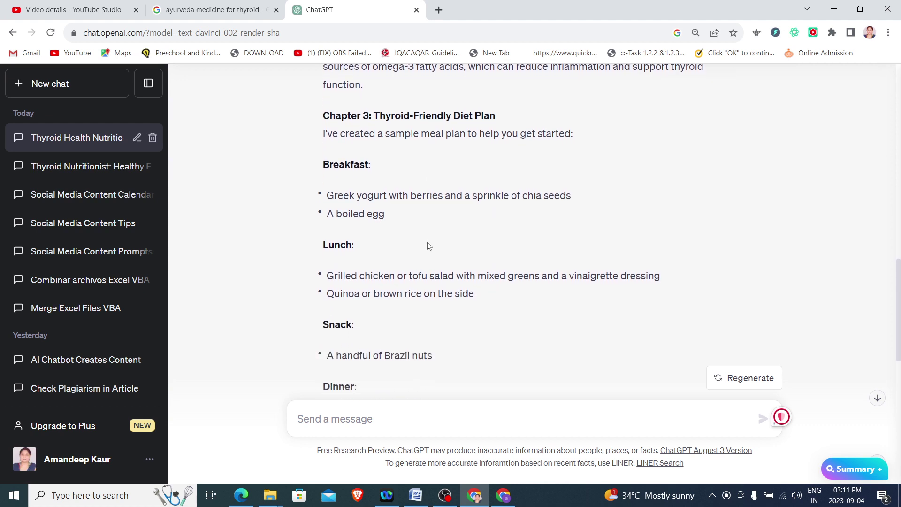
scroll(428, 245, down, 5)
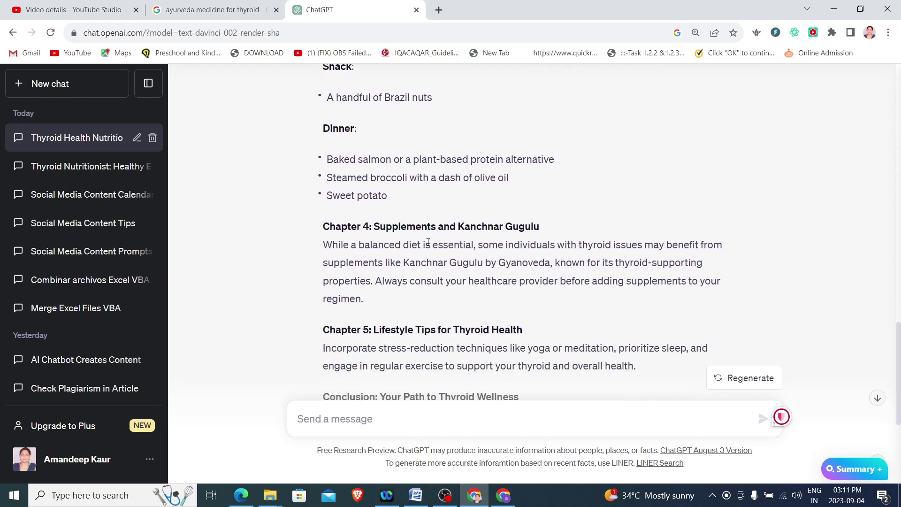
scroll(428, 242, down, 2)
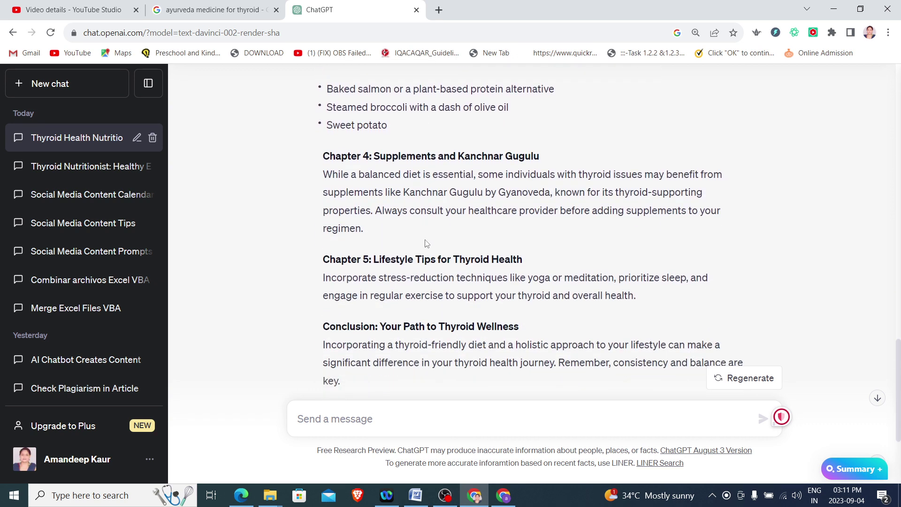
drag(325, 156, 407, 226)
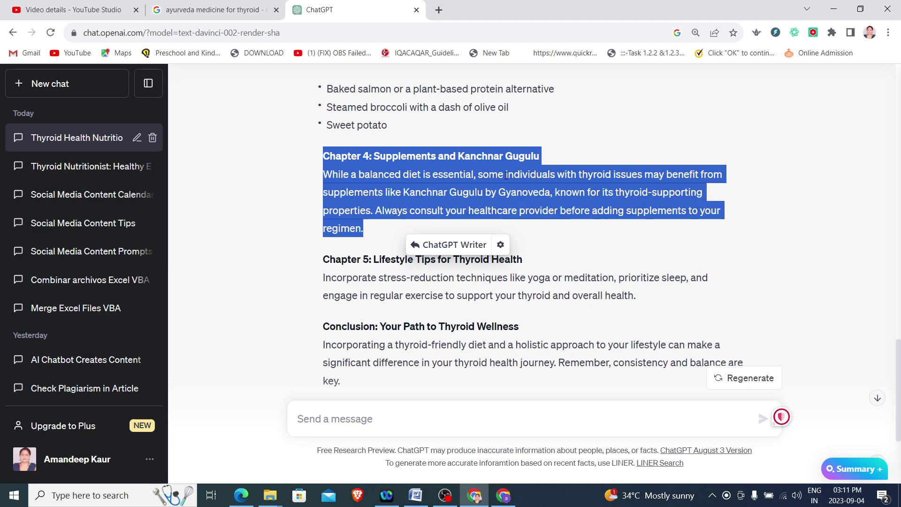
click(458, 178)
scroll(459, 178, down, 3)
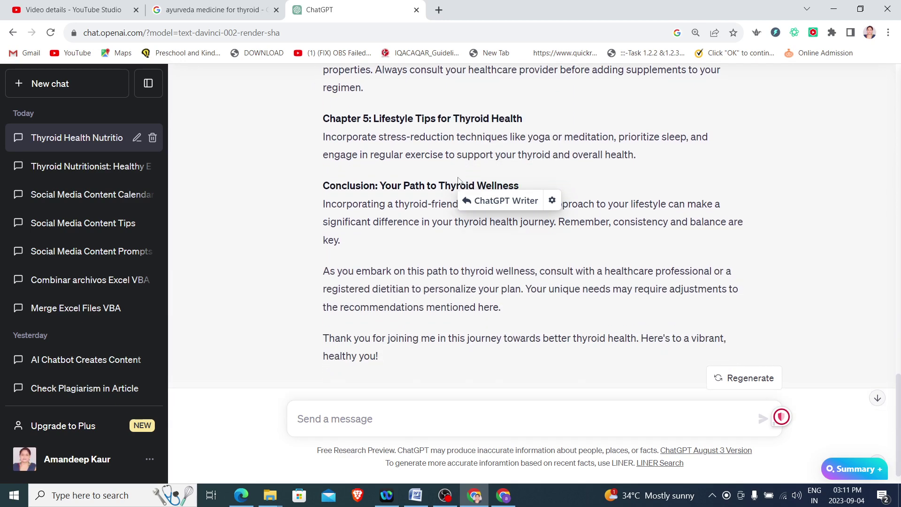
click(366, 253)
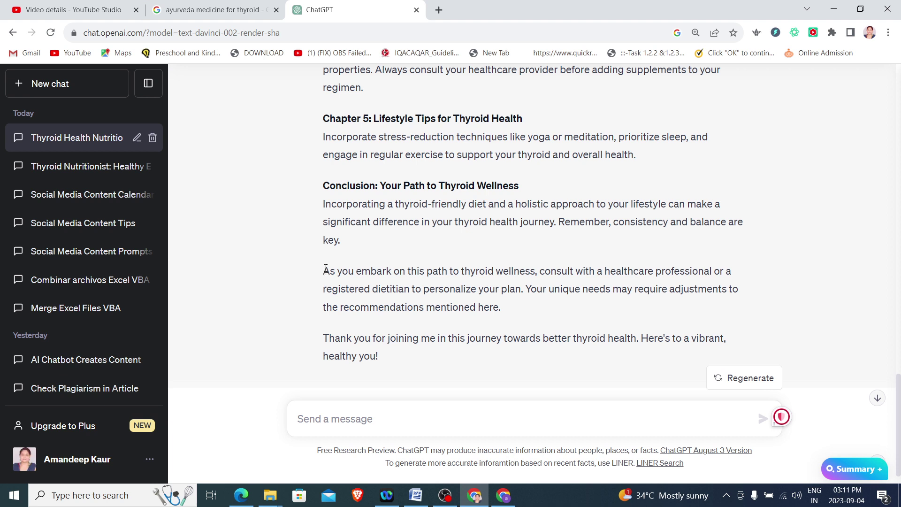